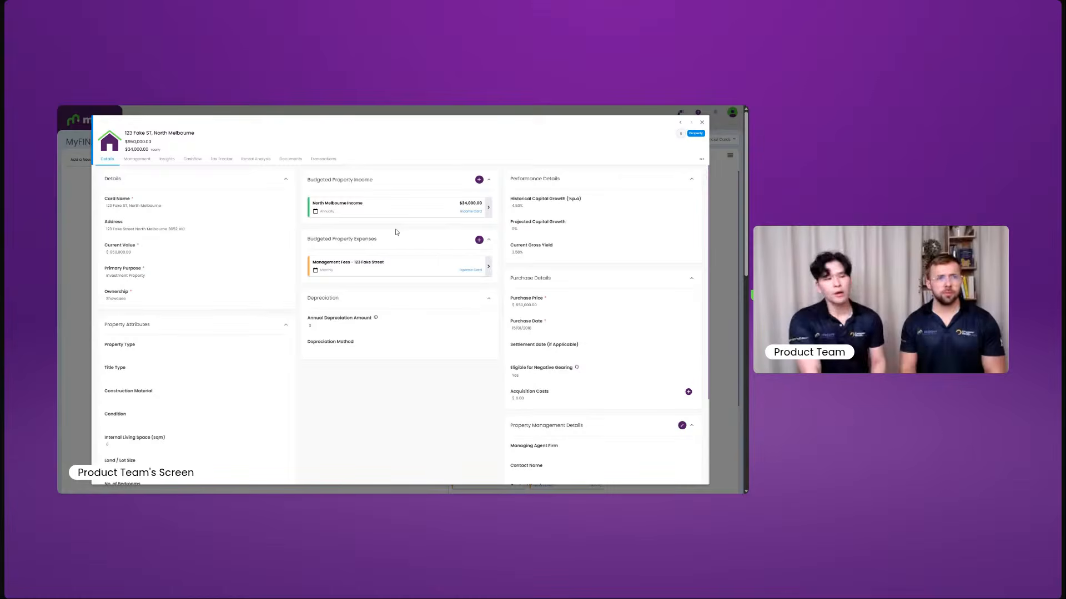
Open the North Melbourne property's transaction feed and upload the rental statement file Statement_43
left_click(324, 160)
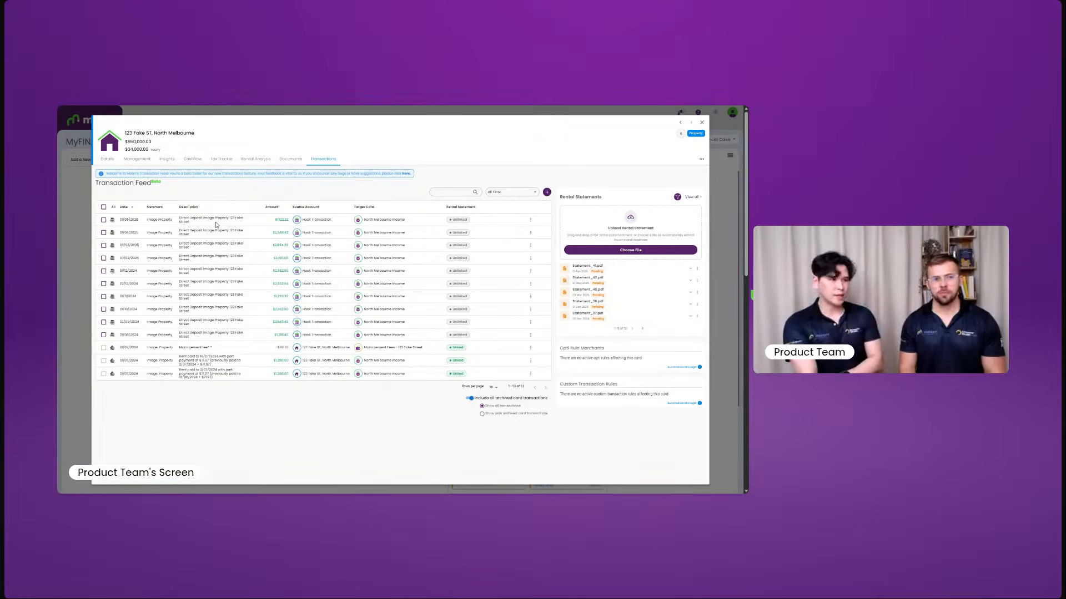
left_click_drag(179, 218, 416, 341)
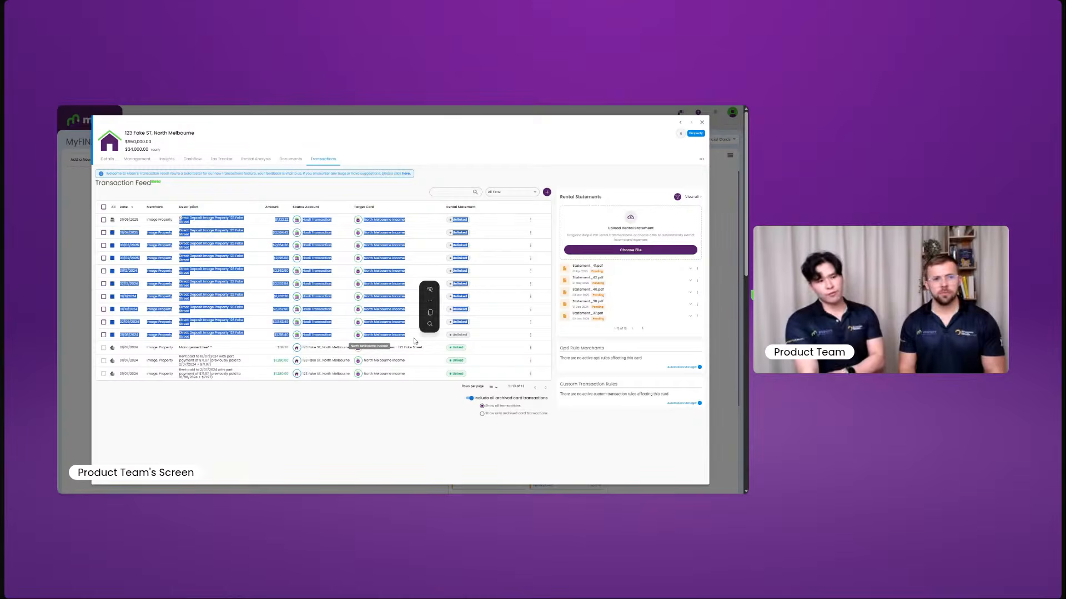
left_click(408, 339)
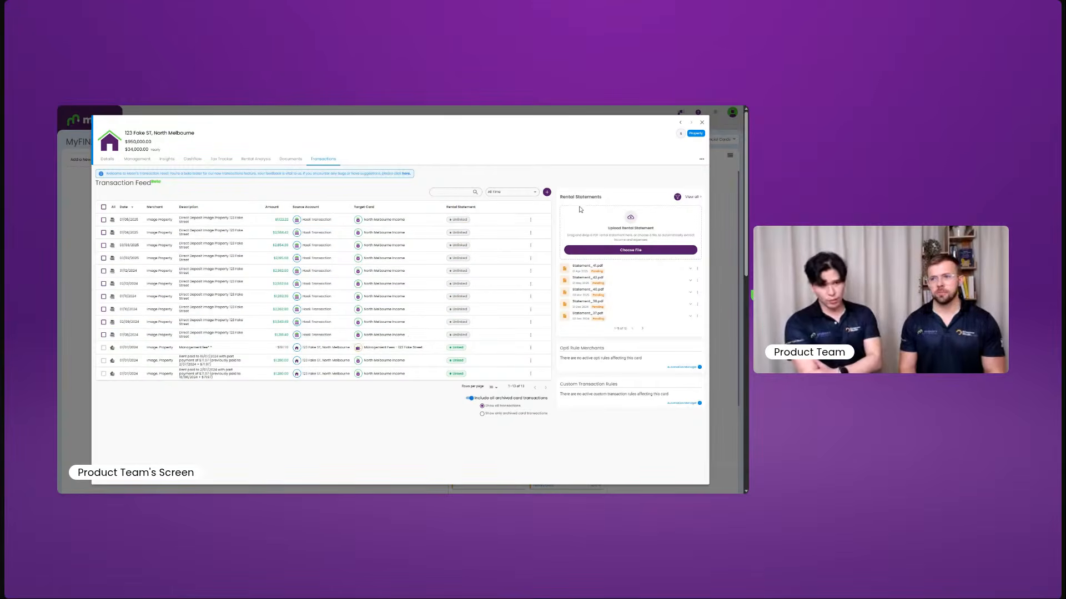
left_click(641, 249)
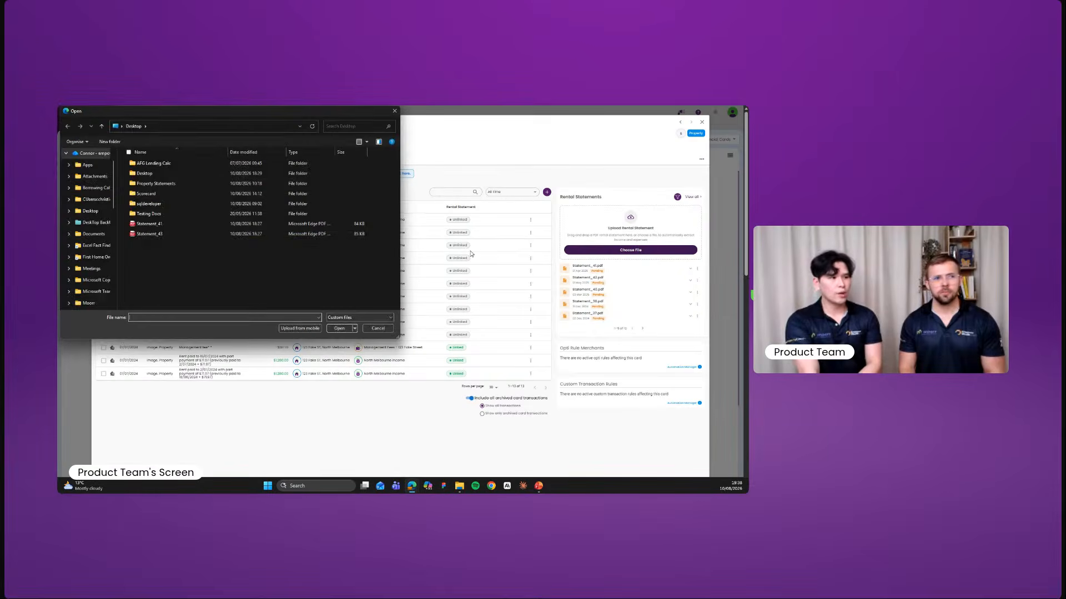
double_click(311, 236)
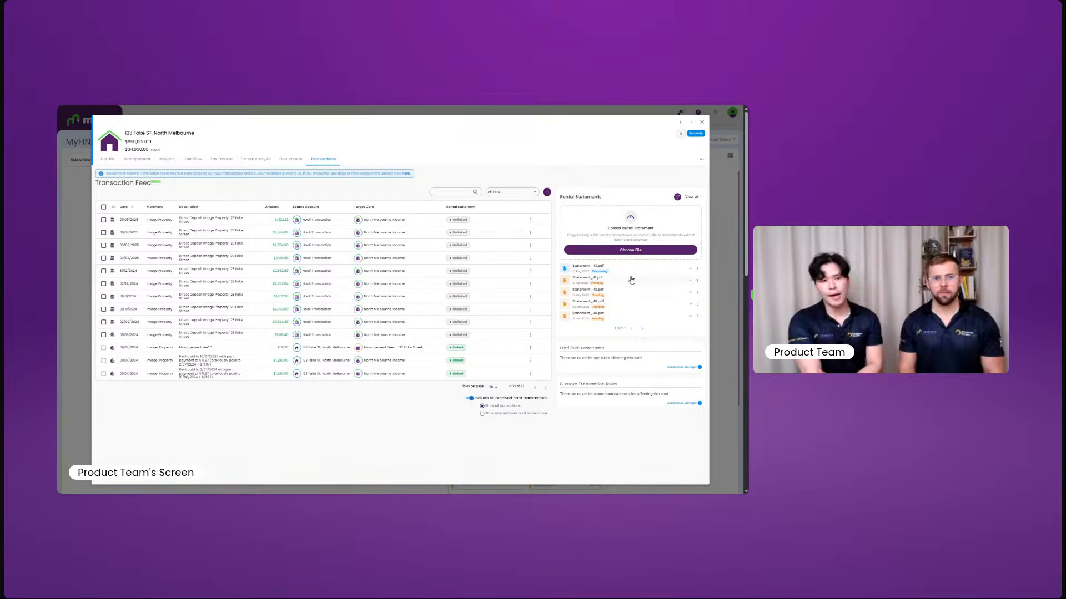
Process Statement_41.pdf, keep its card allocations, and create its property transactions without linking a bank transaction
left_click(691, 283)
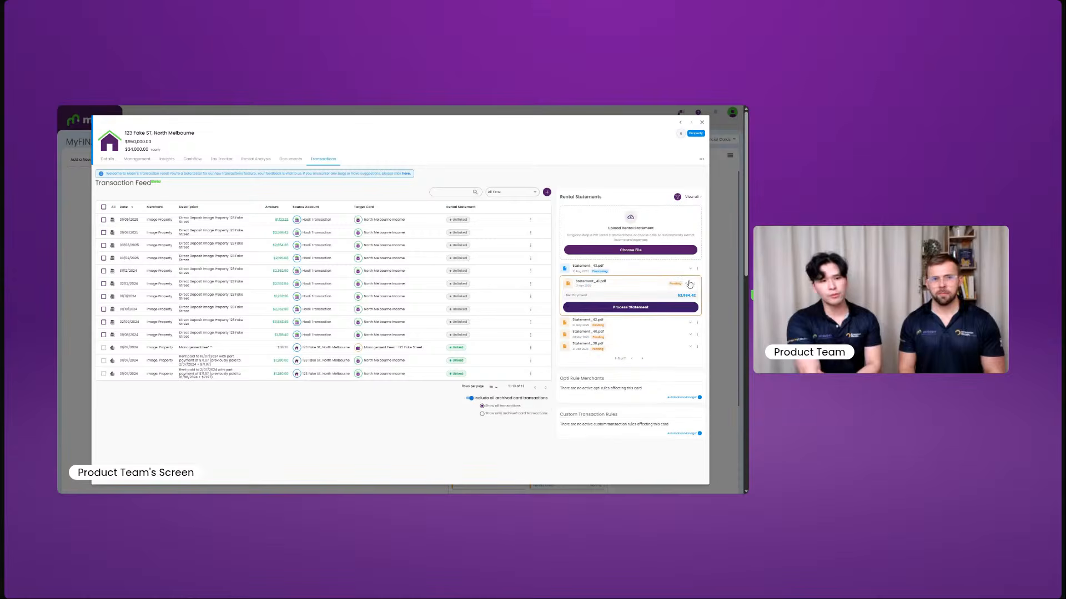
left_click(656, 308)
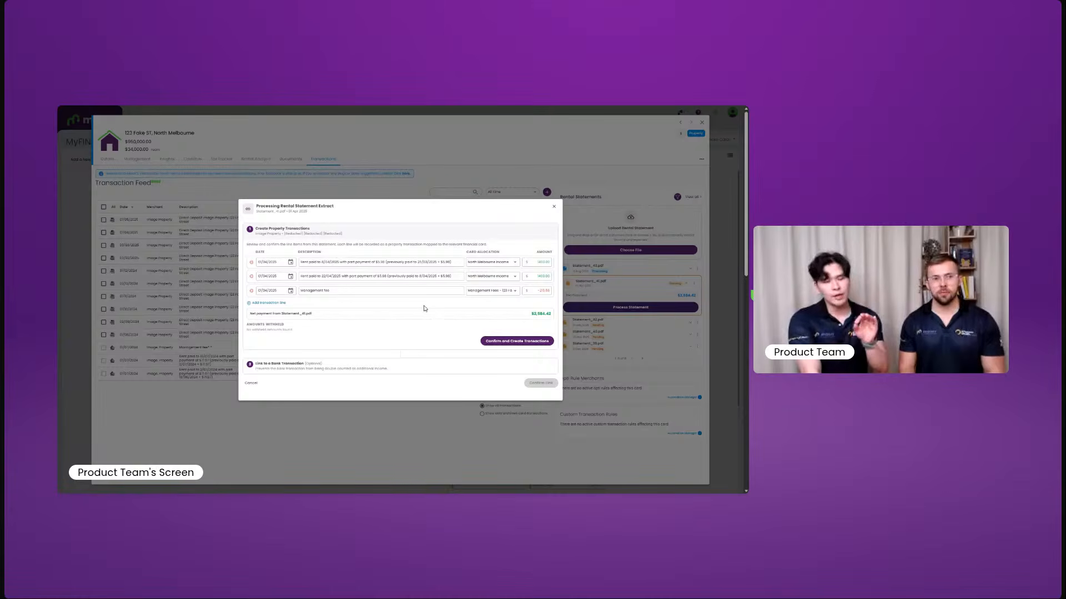
left_click(488, 294)
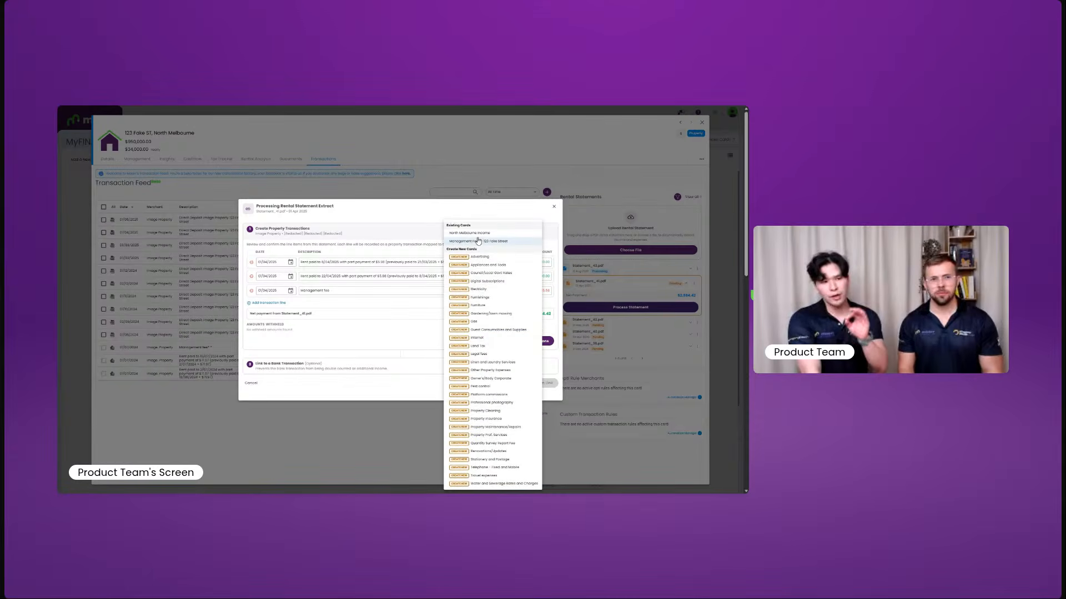
left_click(431, 312)
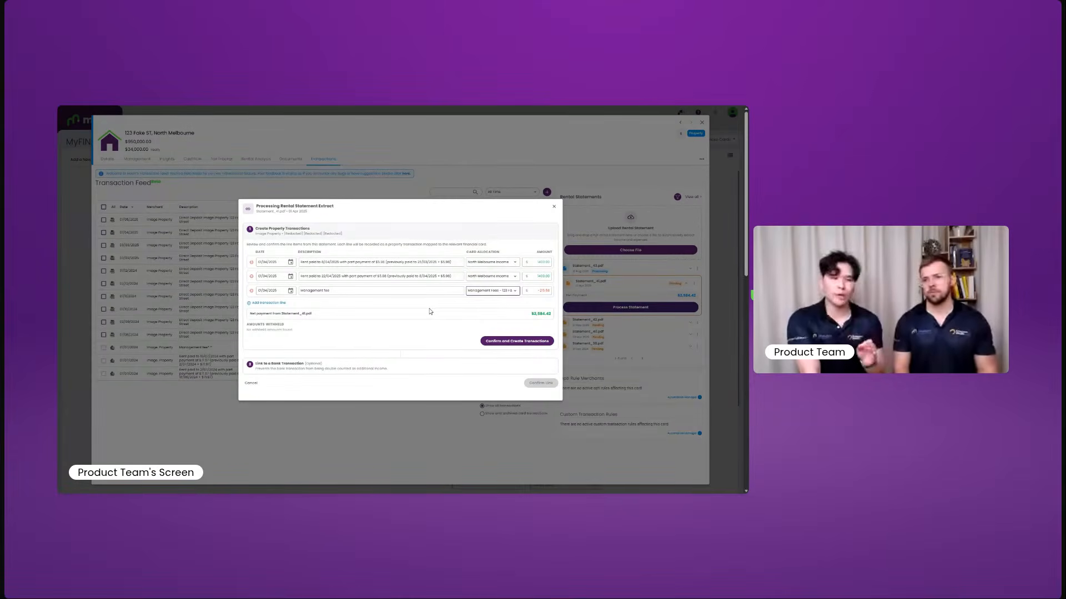
left_click(487, 320)
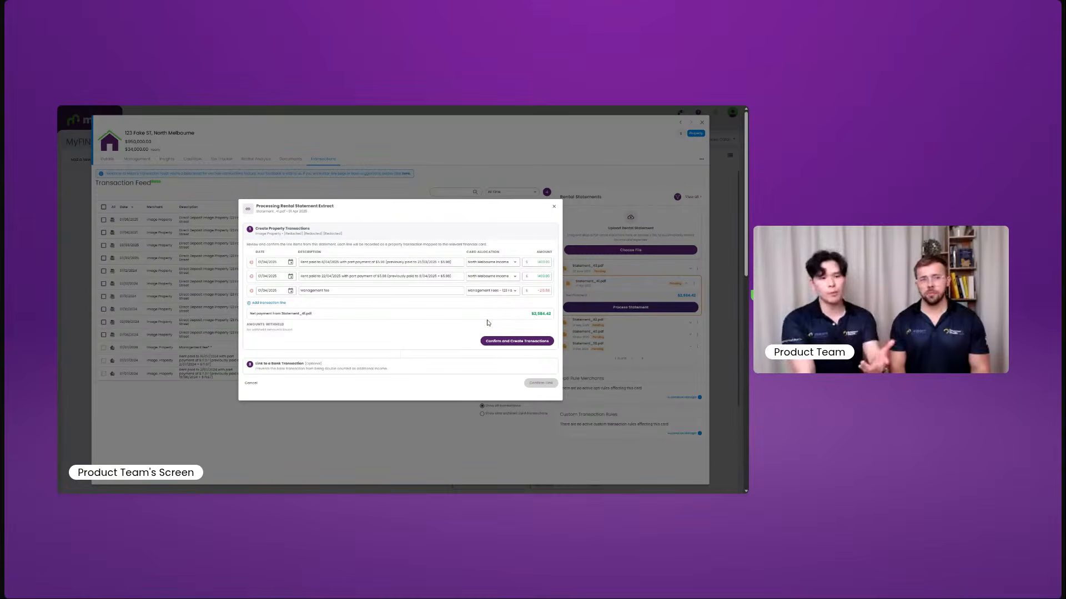
left_click(494, 341)
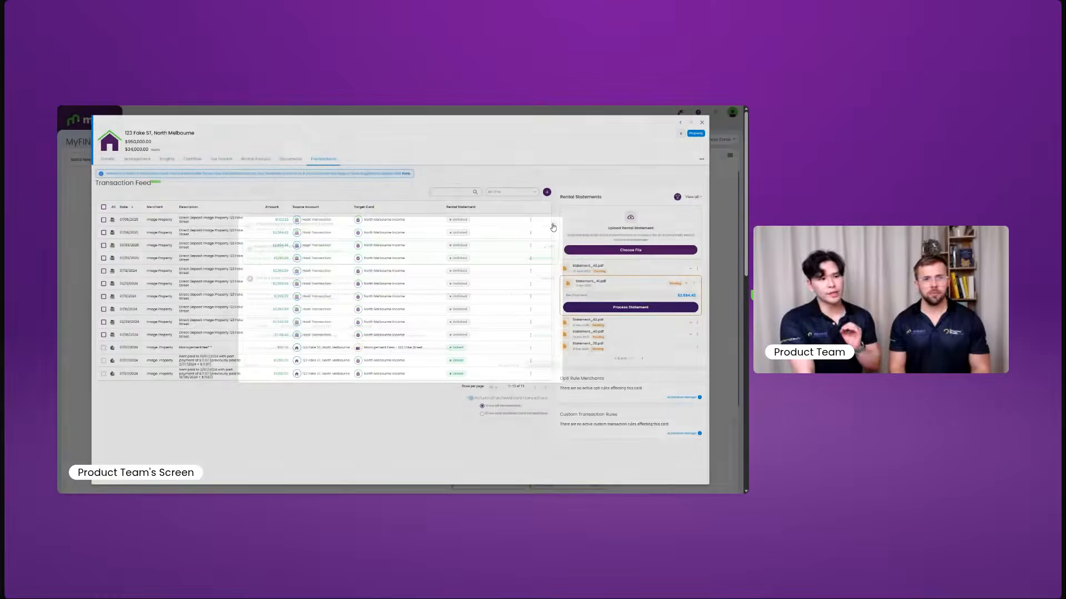
left_click(553, 224)
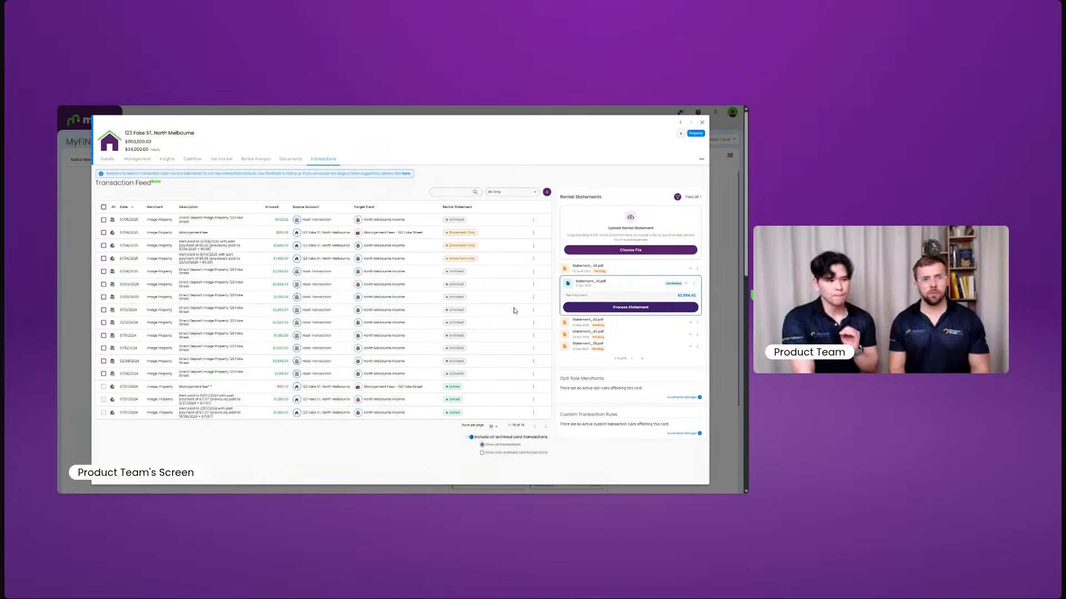
Reopen Statement_41.pdf for processing and link it to the matching Image Property direct deposit in the bank feed
left_click(669, 308)
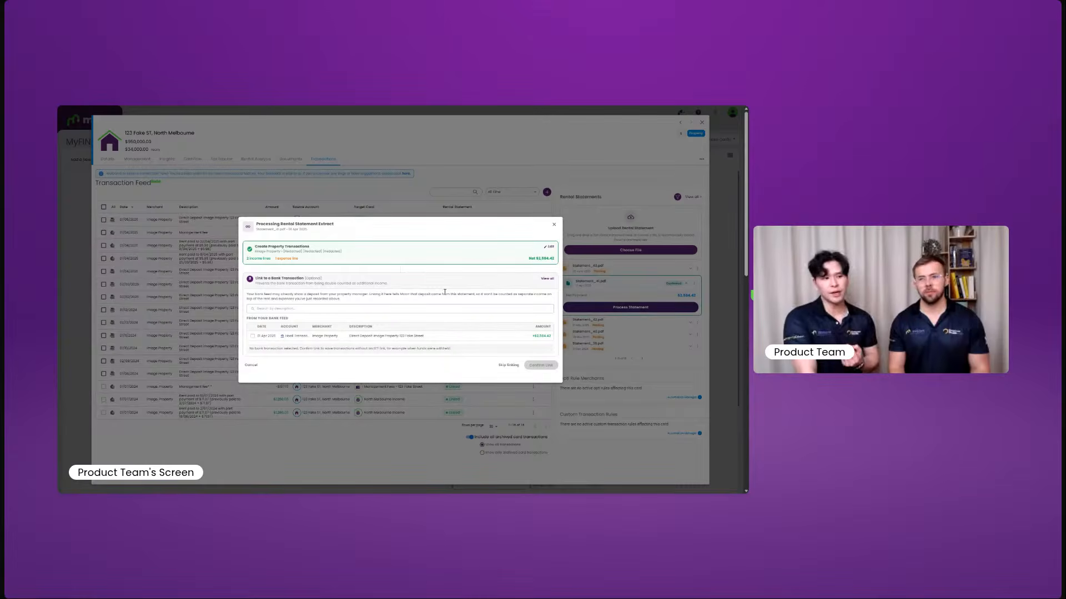
left_click(554, 225)
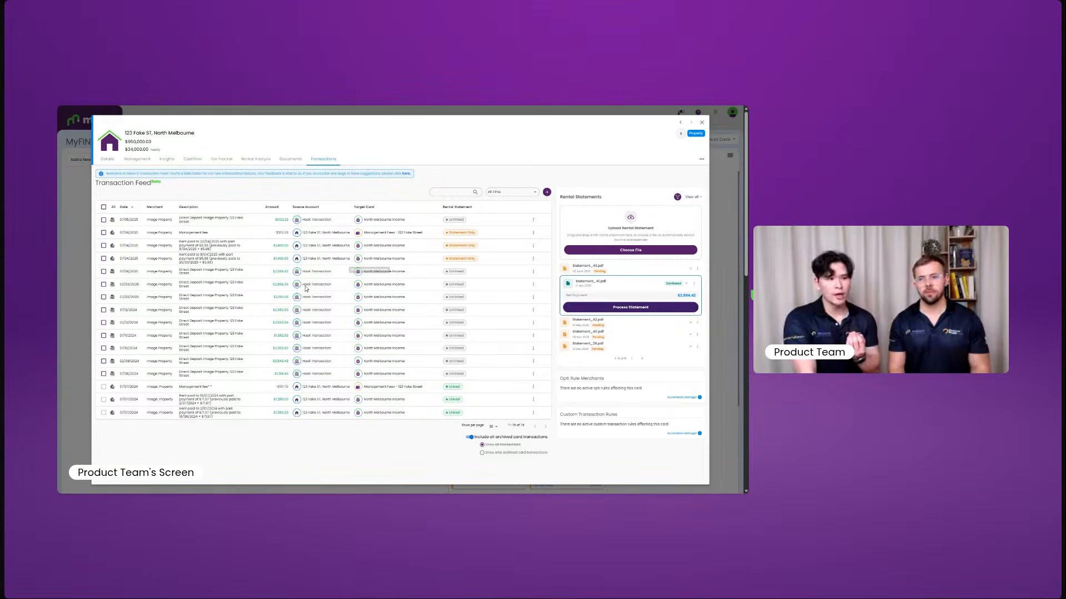
left_click_drag(273, 272, 290, 273)
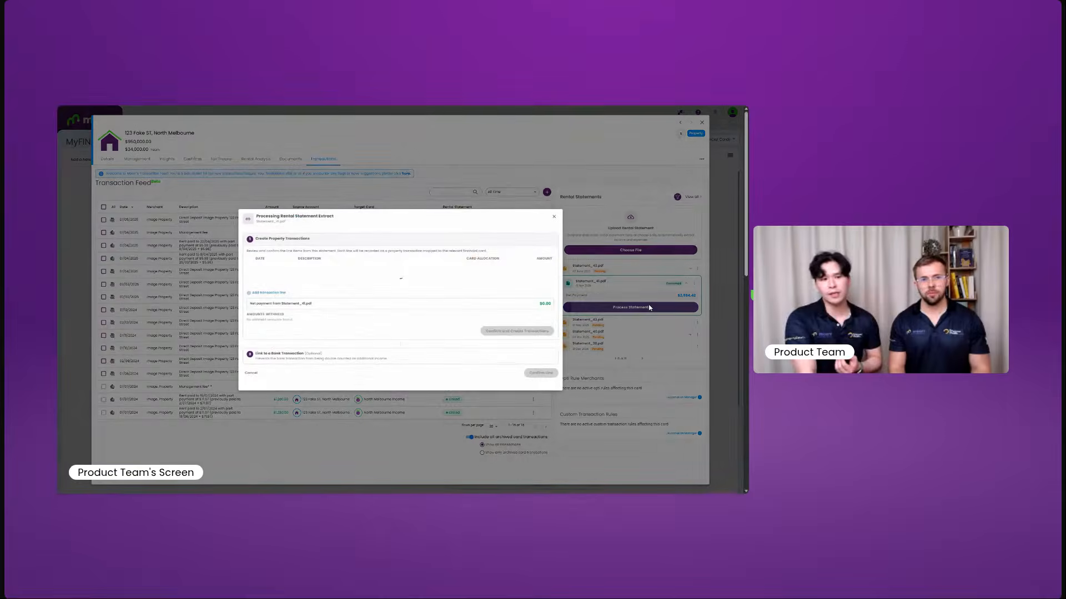
left_click(649, 306)
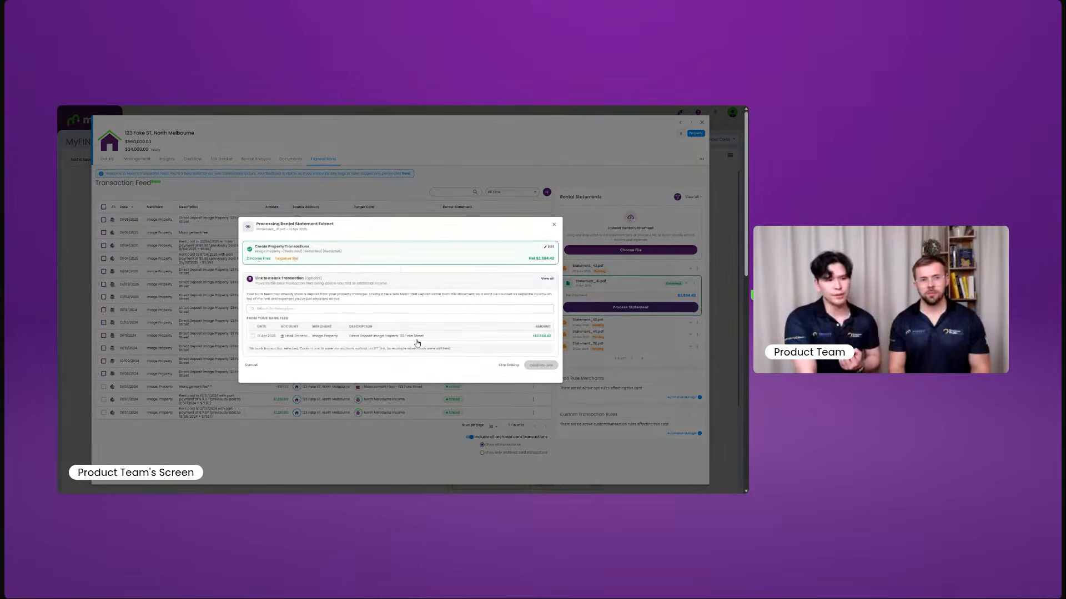
left_click(416, 338)
left_click(538, 367)
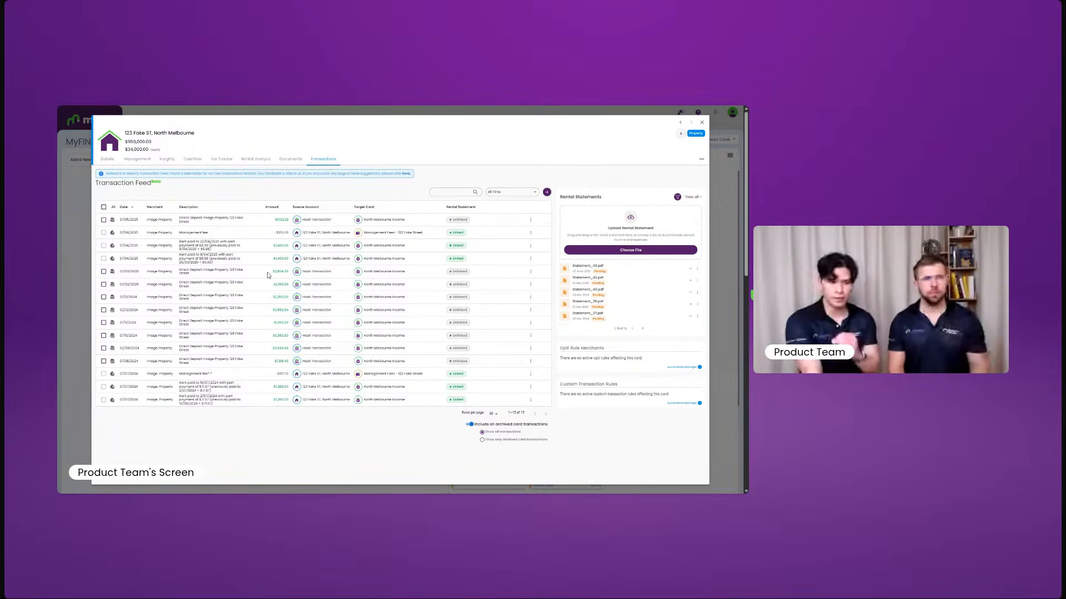
left_click_drag(450, 233, 472, 232)
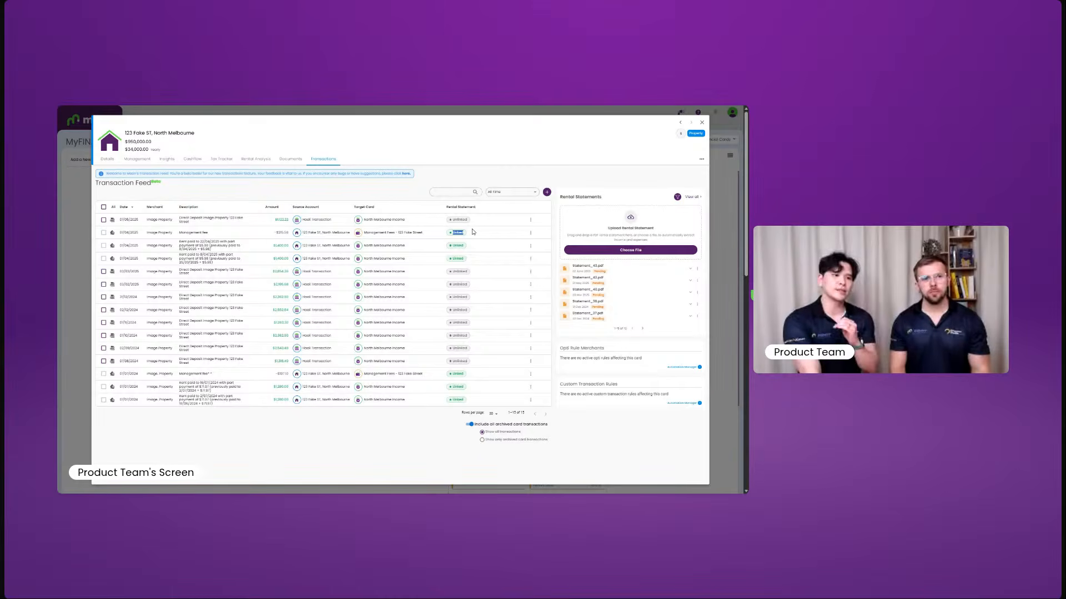
left_click(492, 245)
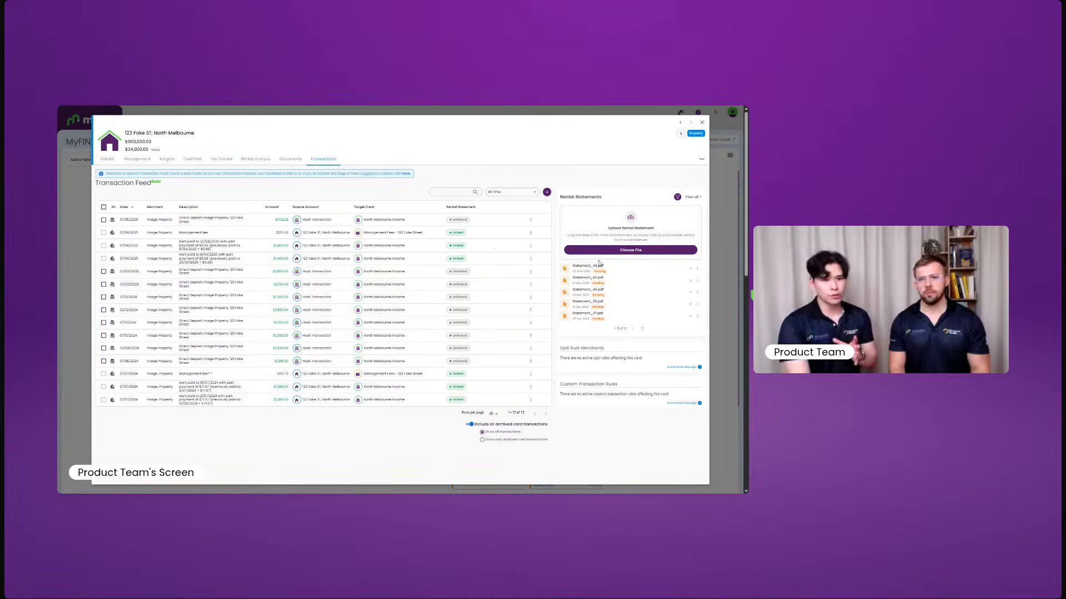
Start processing Statement_43.pdf and date its undated water usage, utility water and management fee lines 02/06/2025
left_click(690, 269)
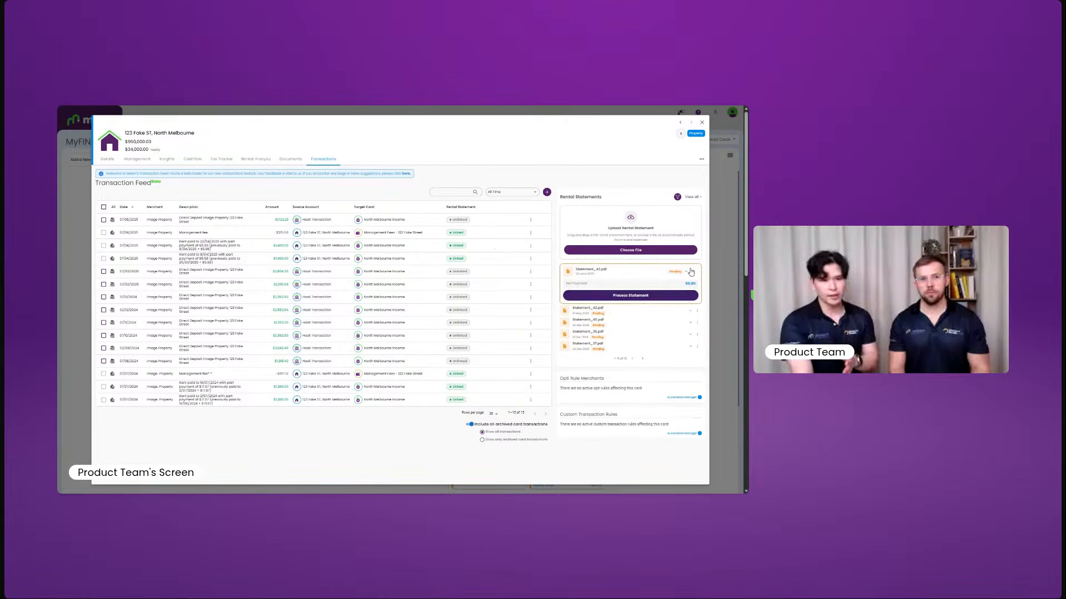
left_click(654, 298)
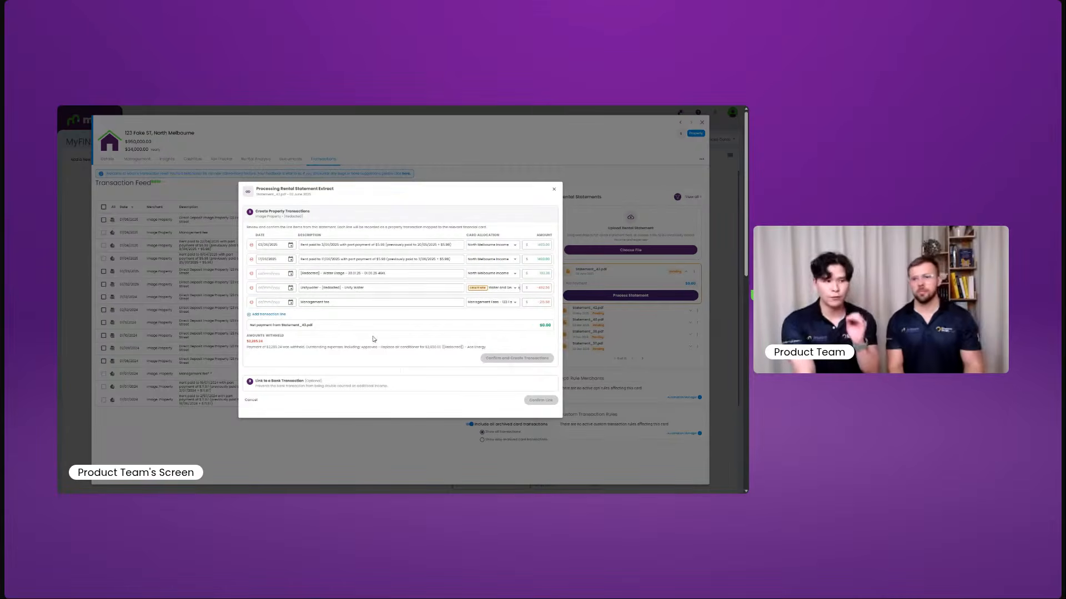
double_click(254, 341)
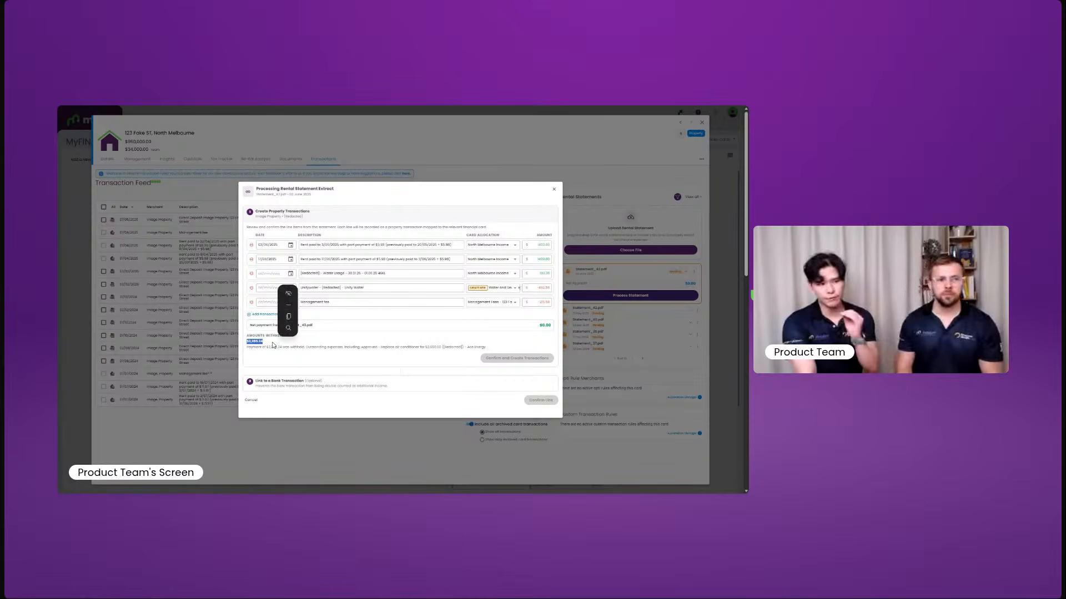
left_click(314, 345)
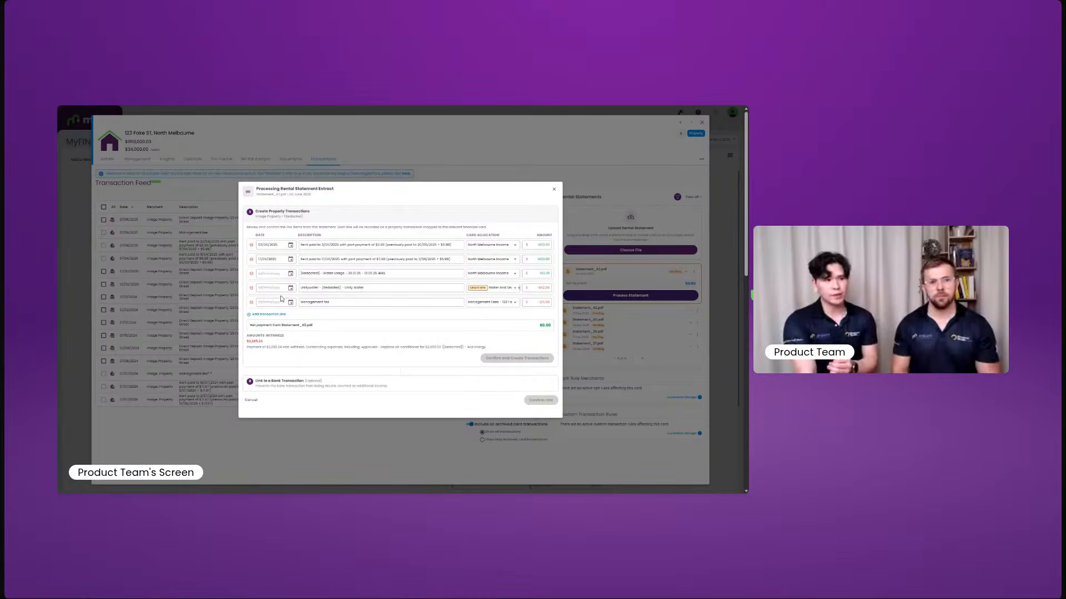
left_click(266, 274)
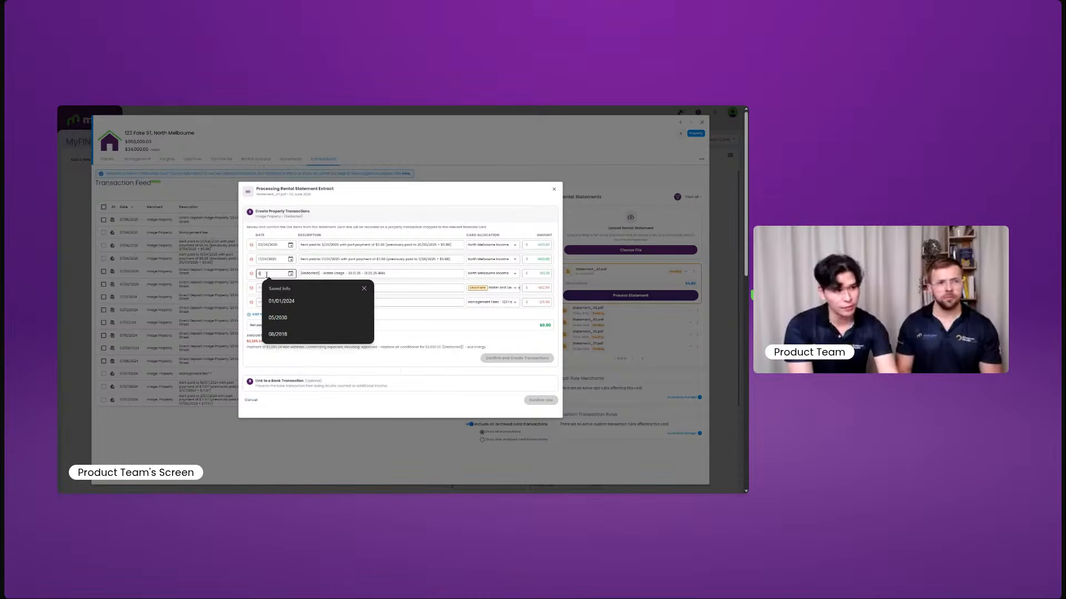
type("02/07/2025")
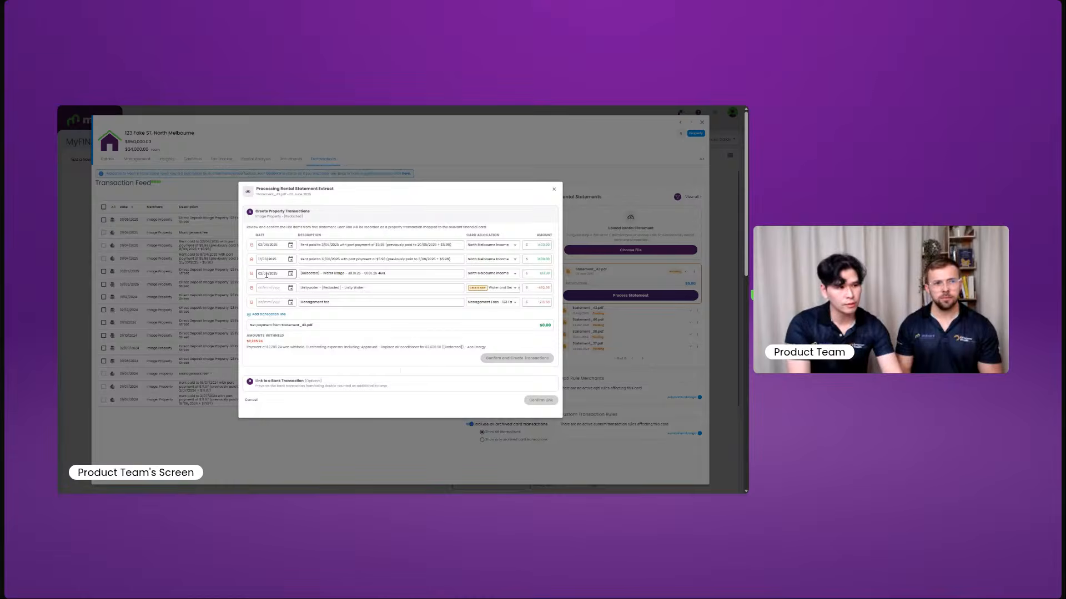
left_click(259, 286)
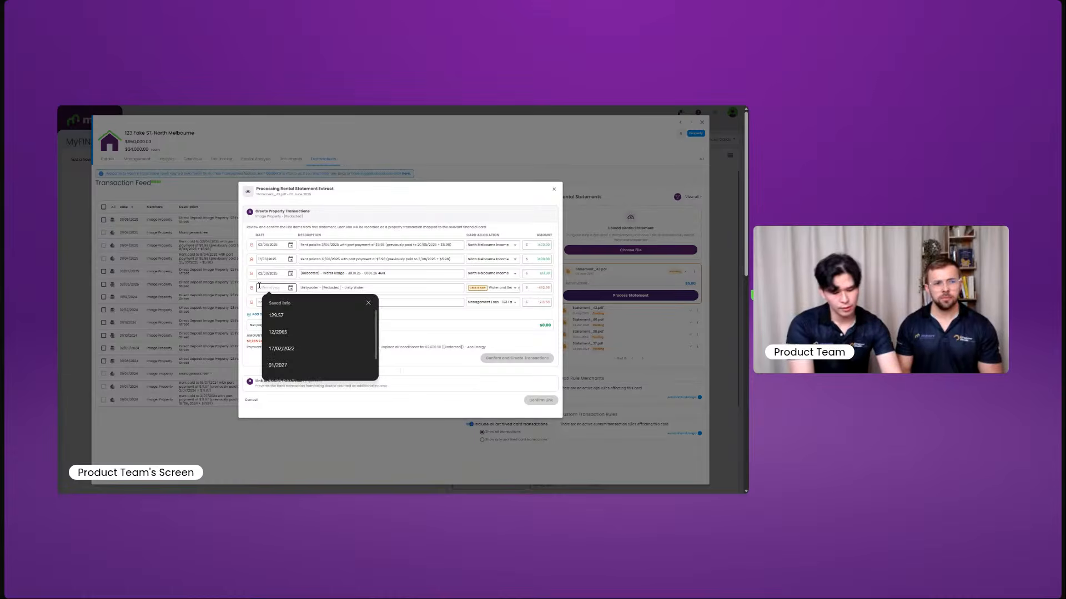
type("02/06/2025")
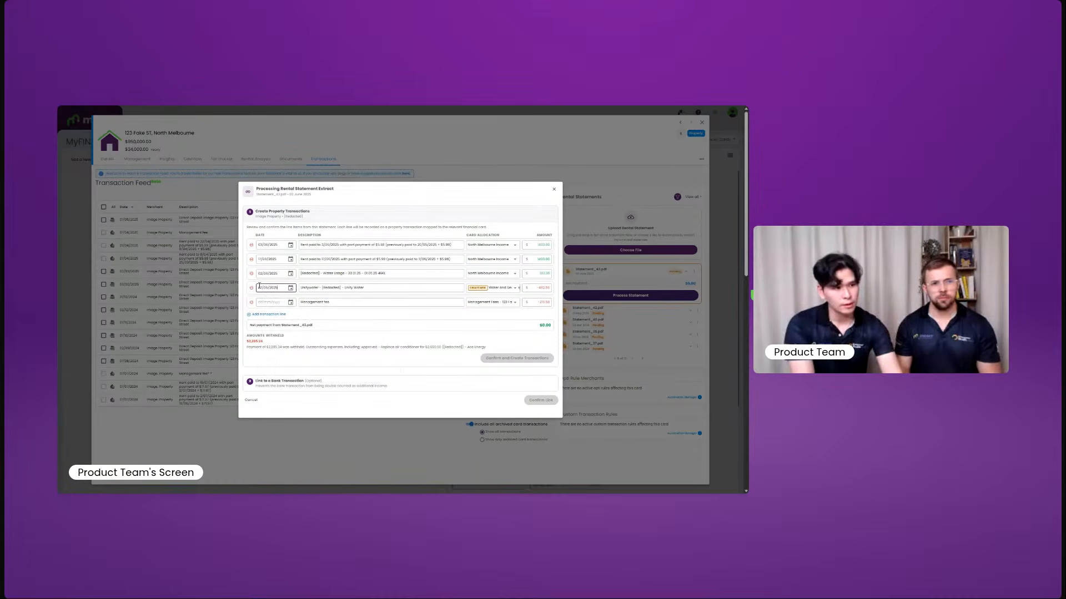
left_click(259, 302)
type("02/06/2025")
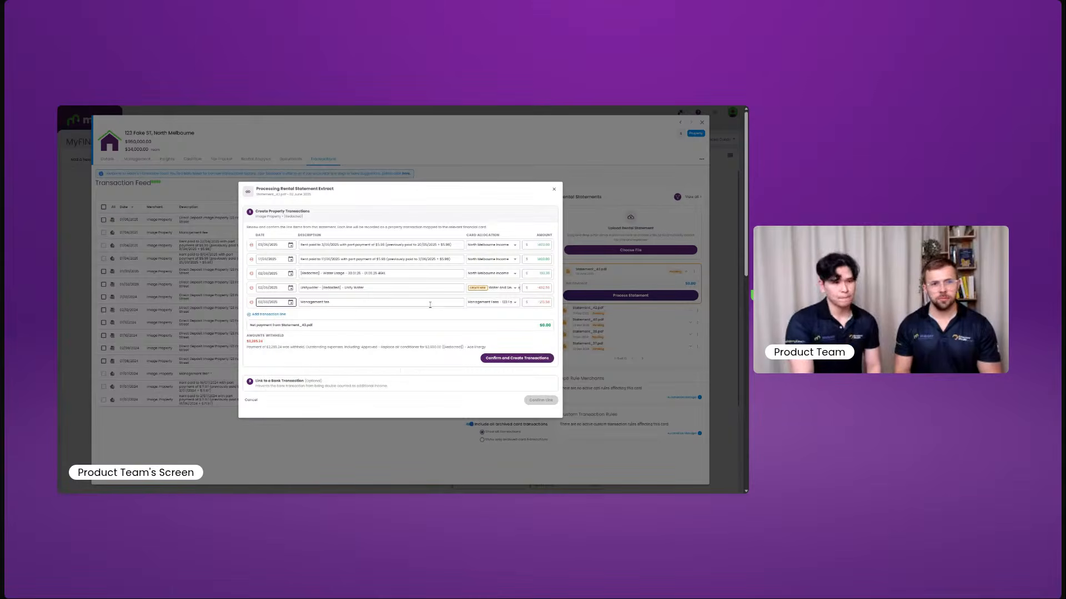
Create the property transactions from Statement_43.pdf and skip linking them to a bank transaction
left_click(430, 305)
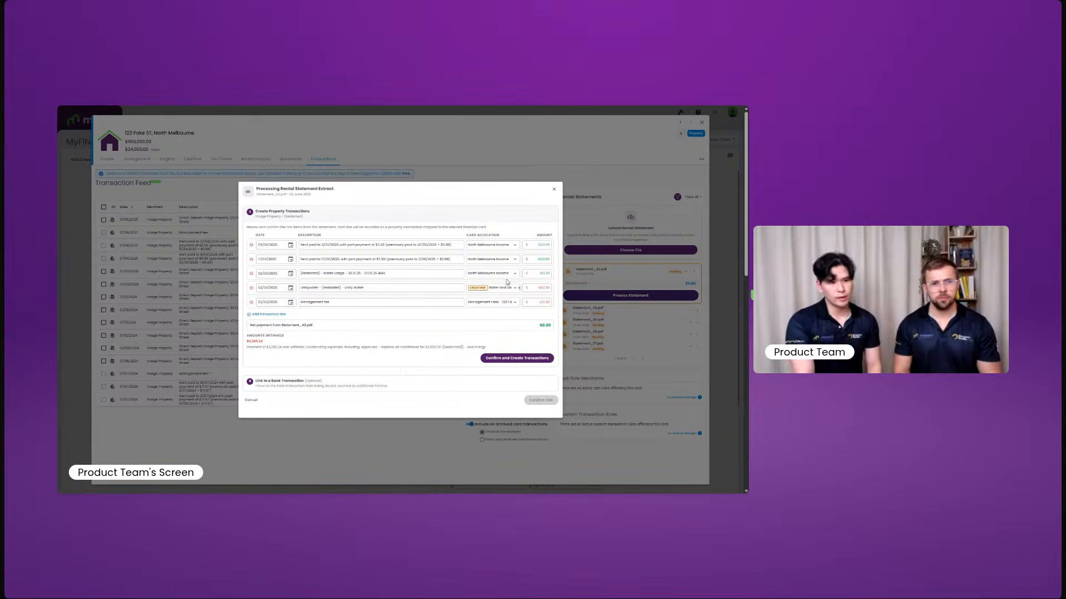
left_click(513, 359)
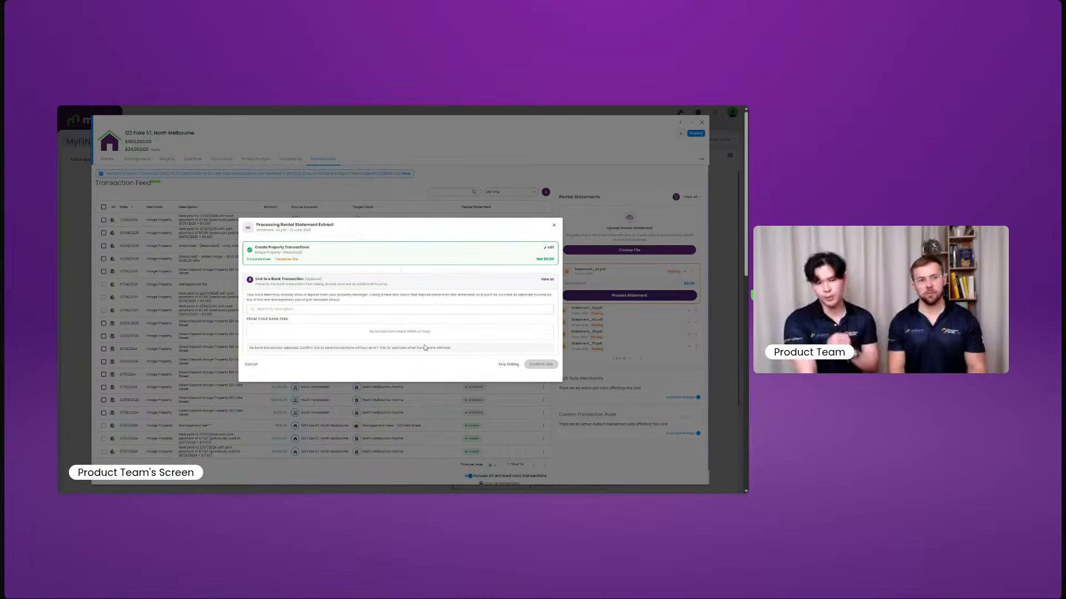
left_click(503, 366)
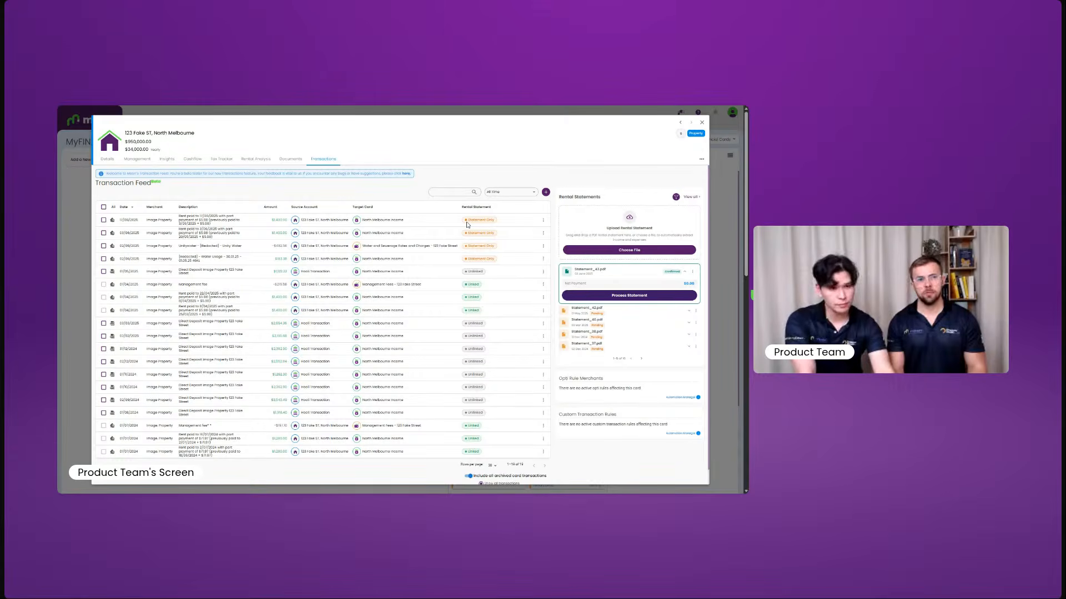
key("alt+Tab")
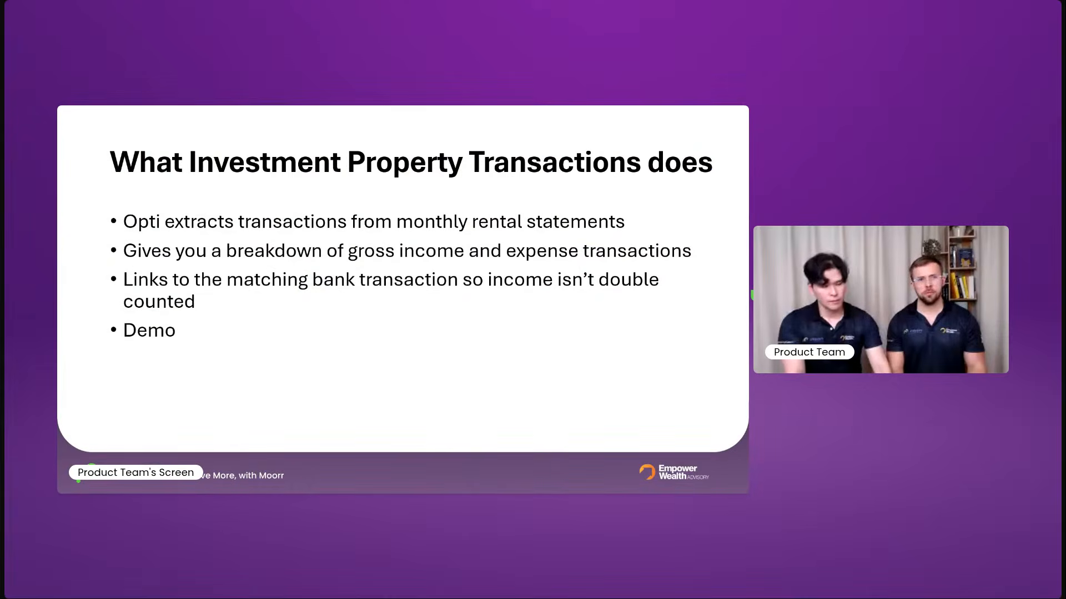
key("Right")
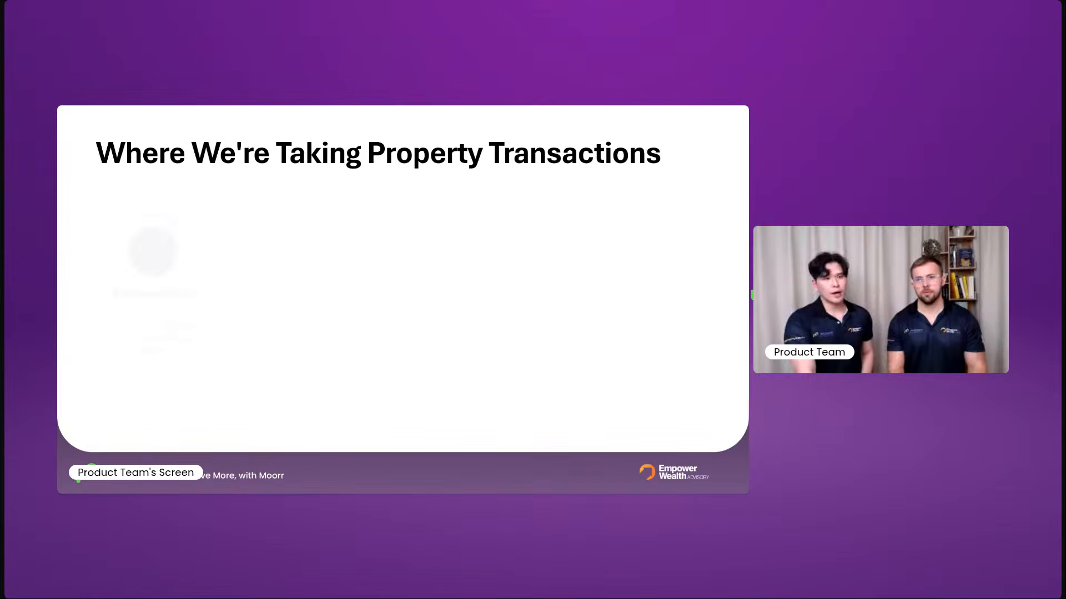
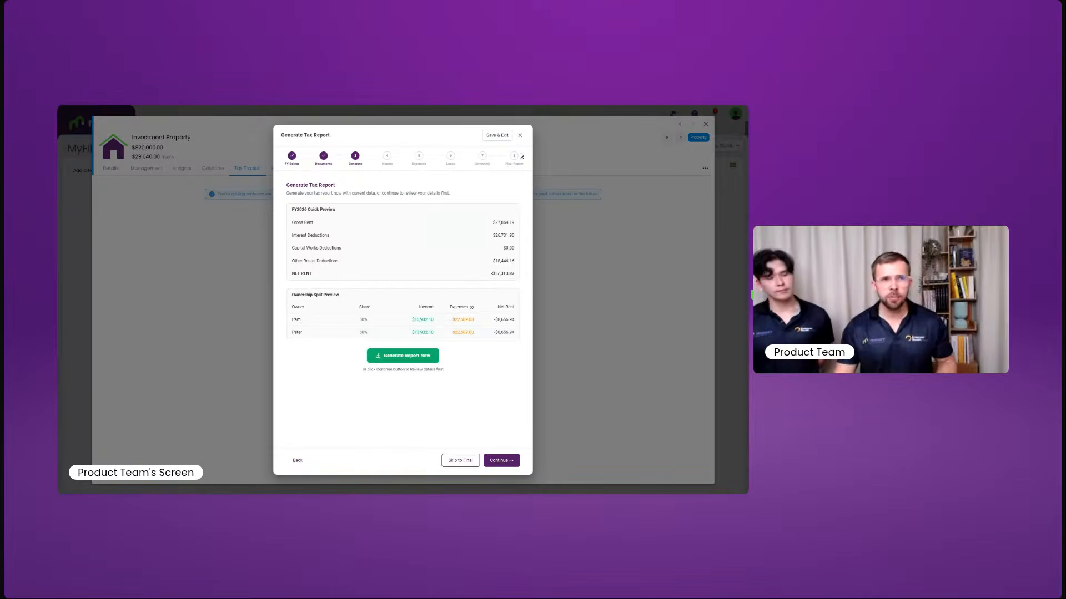
Close the Generate Tax Report wizard for the investment property without generating the report
left_click(519, 135)
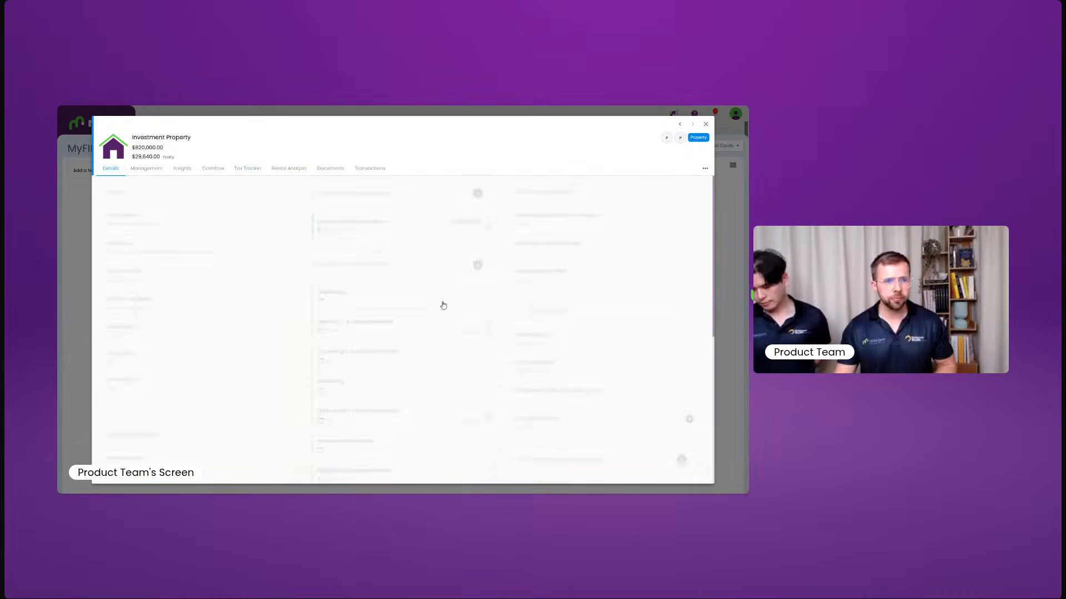
Review the Acquisition Costs form in the investment property's details, and close it without entering any costs
scroll(442, 313, "down", 2)
scroll(442, 312, "down", 3)
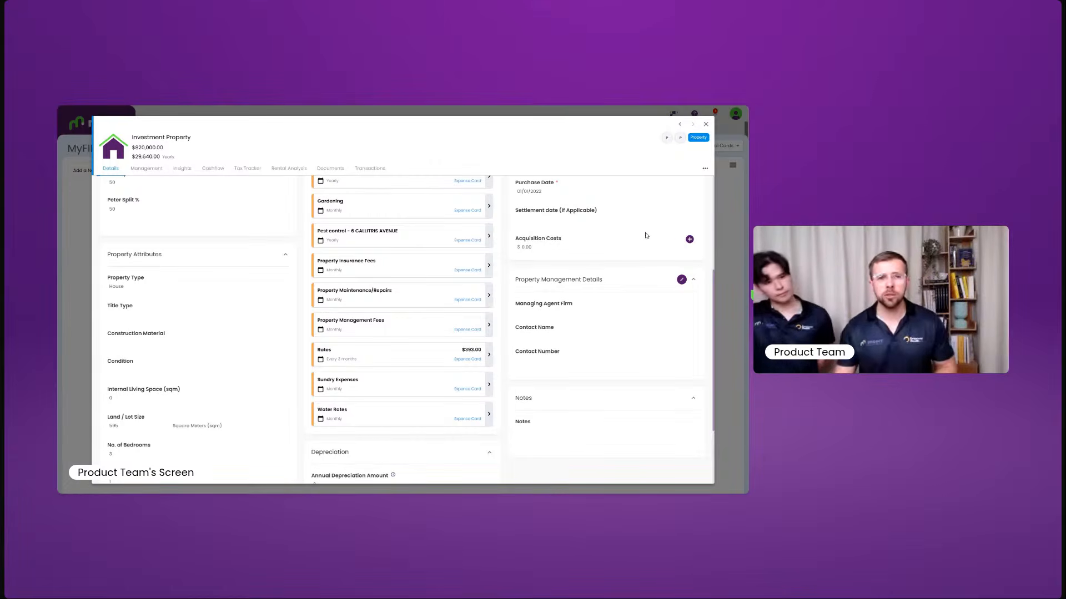
left_click(690, 239)
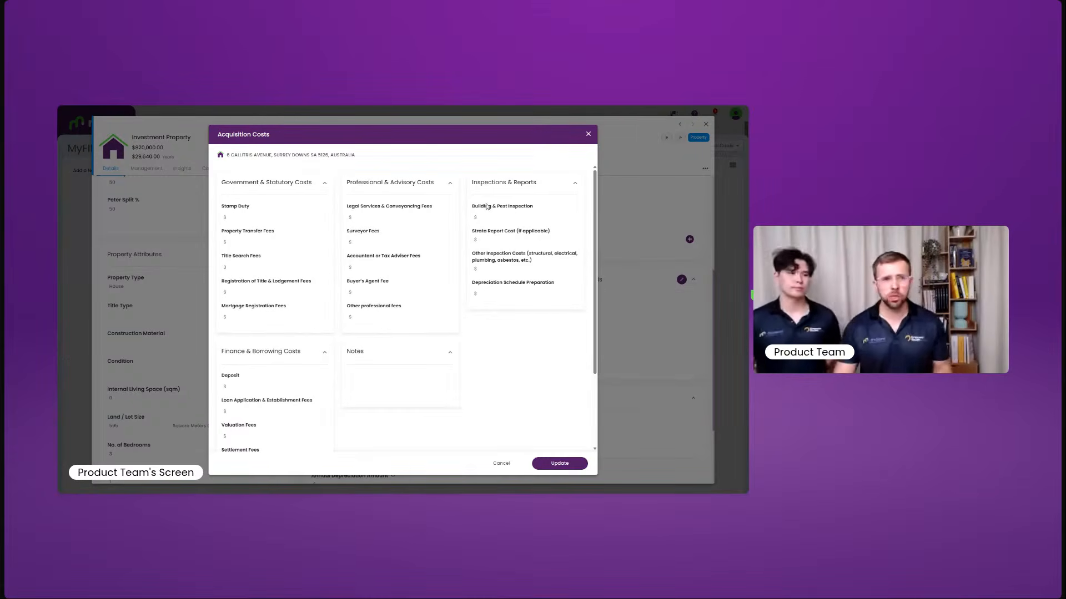
left_click(588, 135)
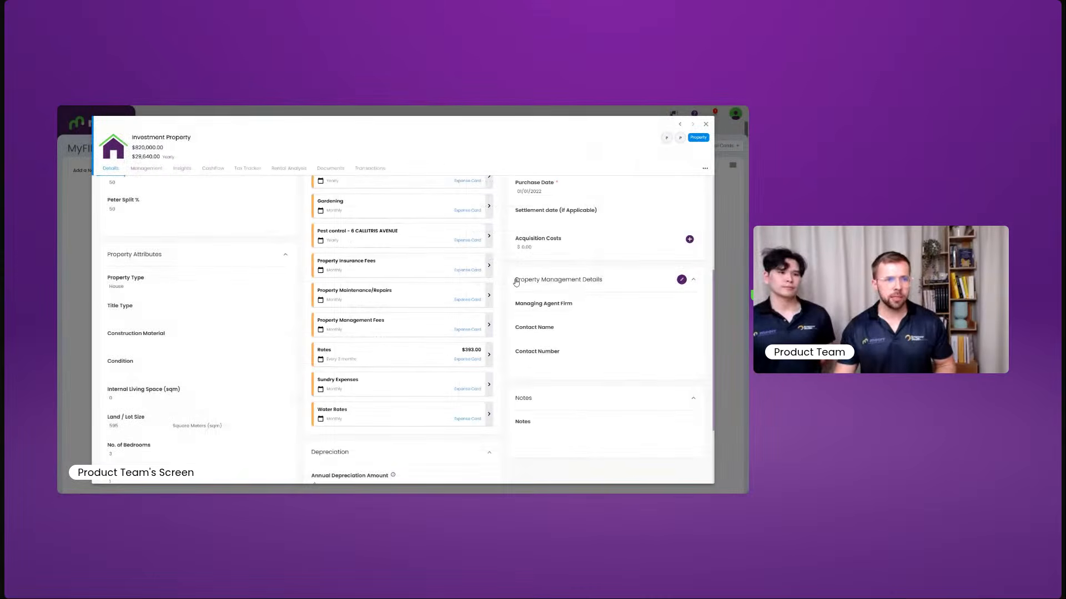
Examine the property's Depreciation section, viewing the Annual Depreciation Amount change log and the available Depreciation Method options
scroll(508, 292, "down", 3)
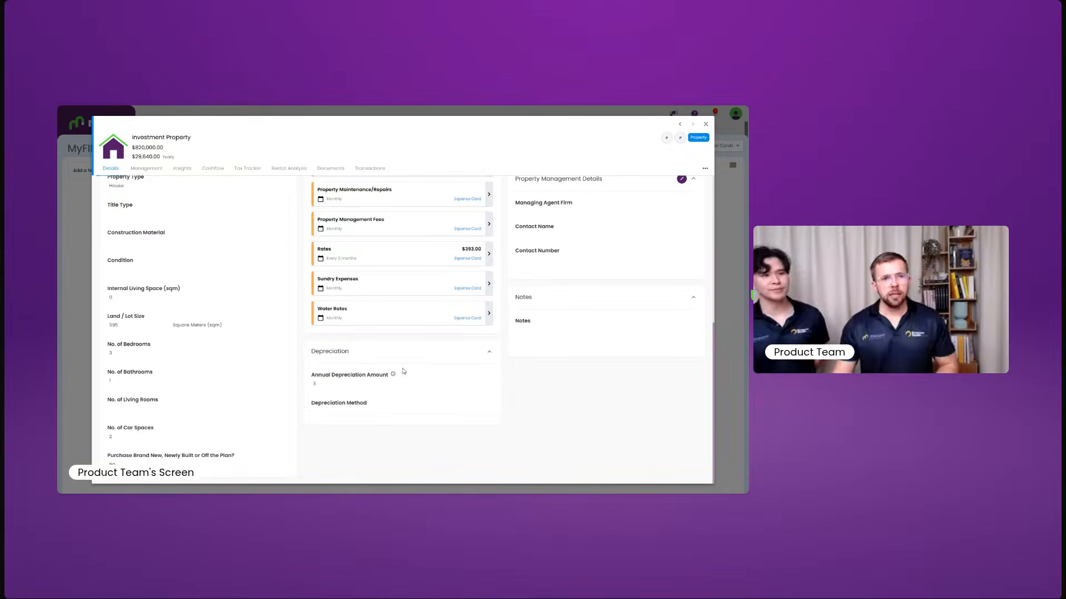
scroll(403, 372, "up", 1)
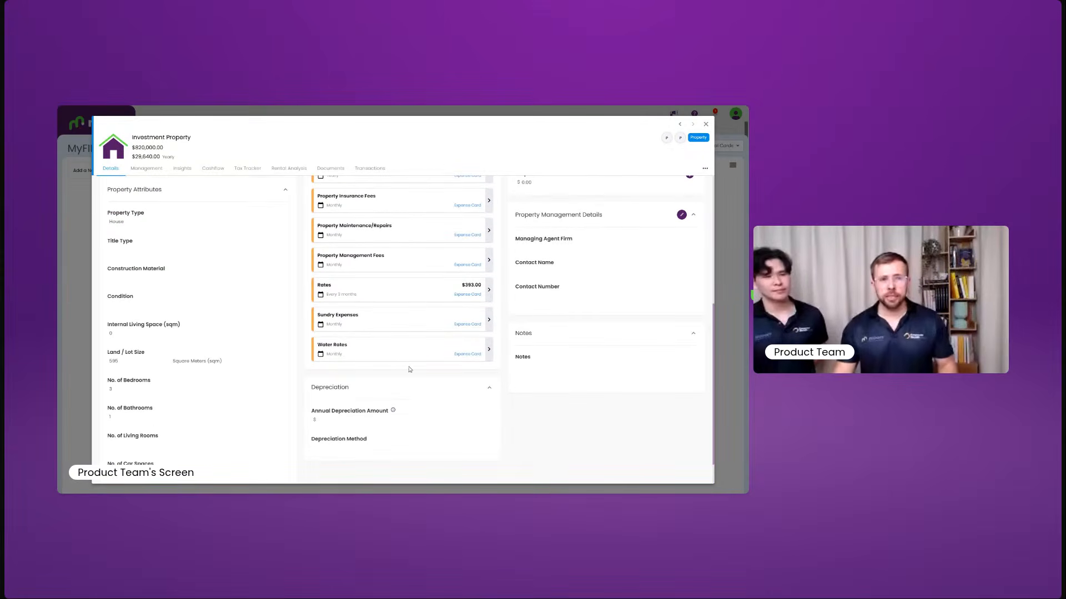
scroll(402, 372, "down", 1)
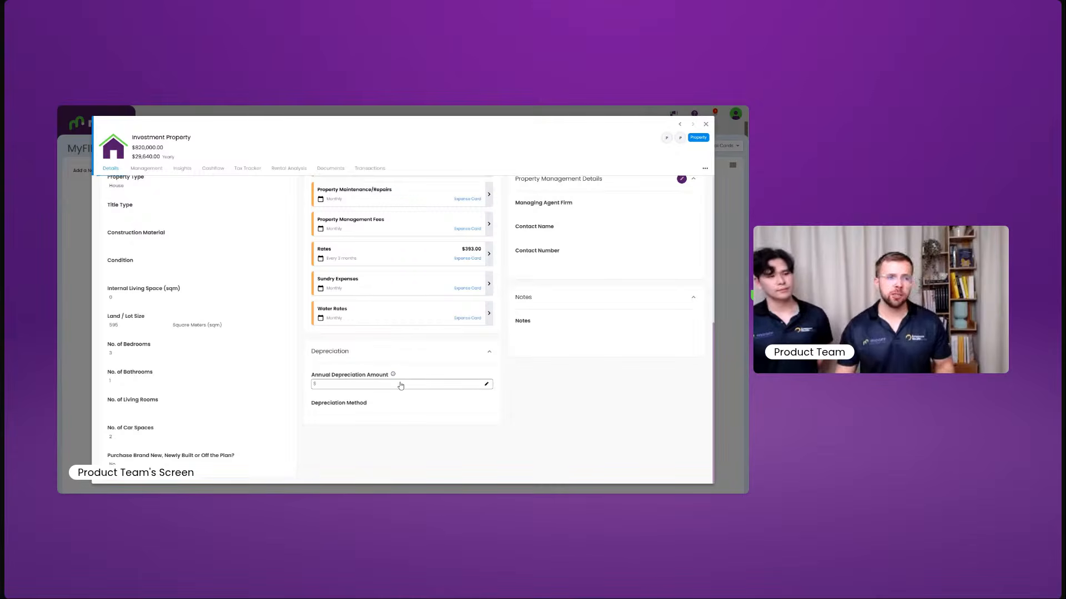
left_click(402, 385)
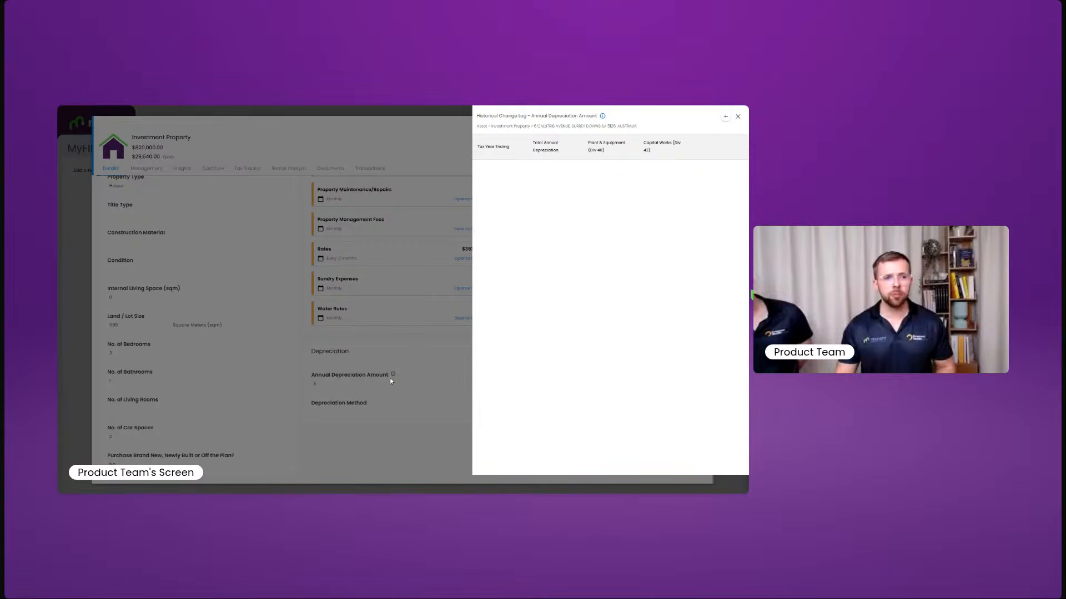
left_click(412, 361)
left_click(353, 413)
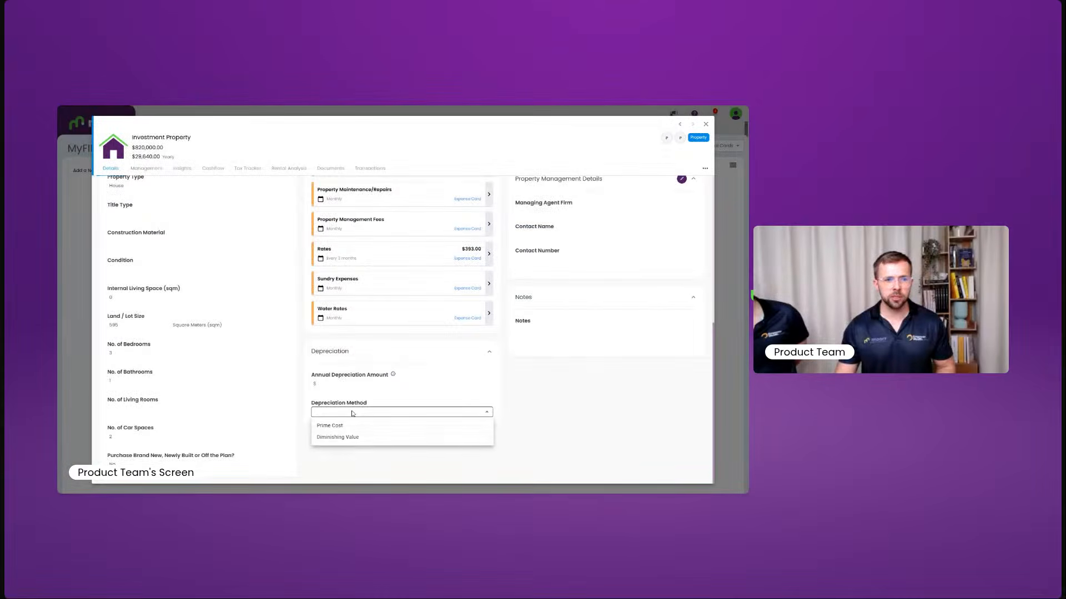
Reopen the Annual Depreciation Amount change log, view the fields of a new tax-year entry, and close the log without saving
left_click(393, 374)
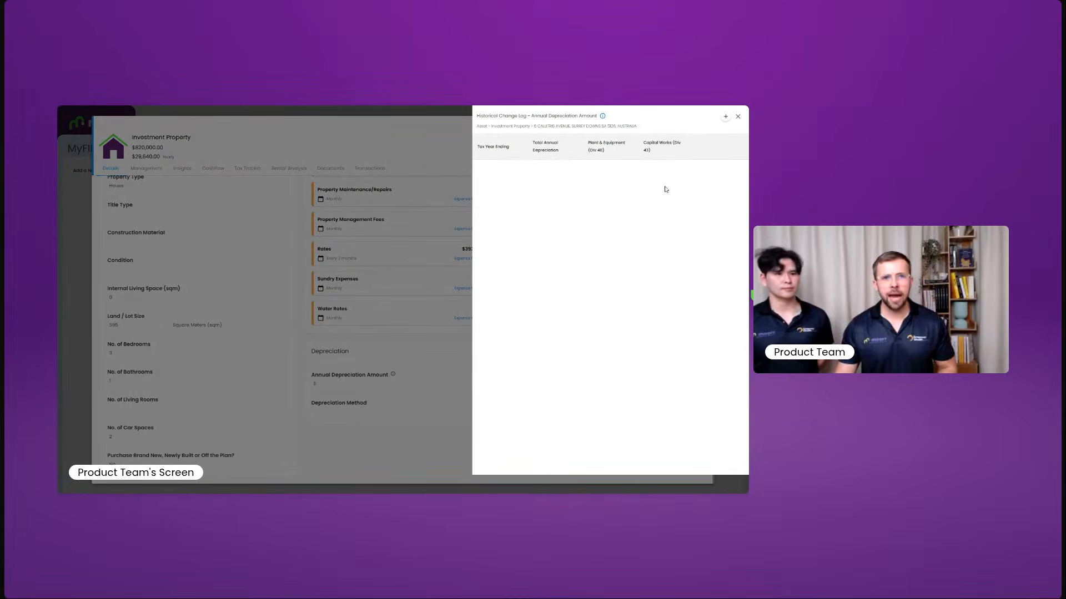
left_click(726, 116)
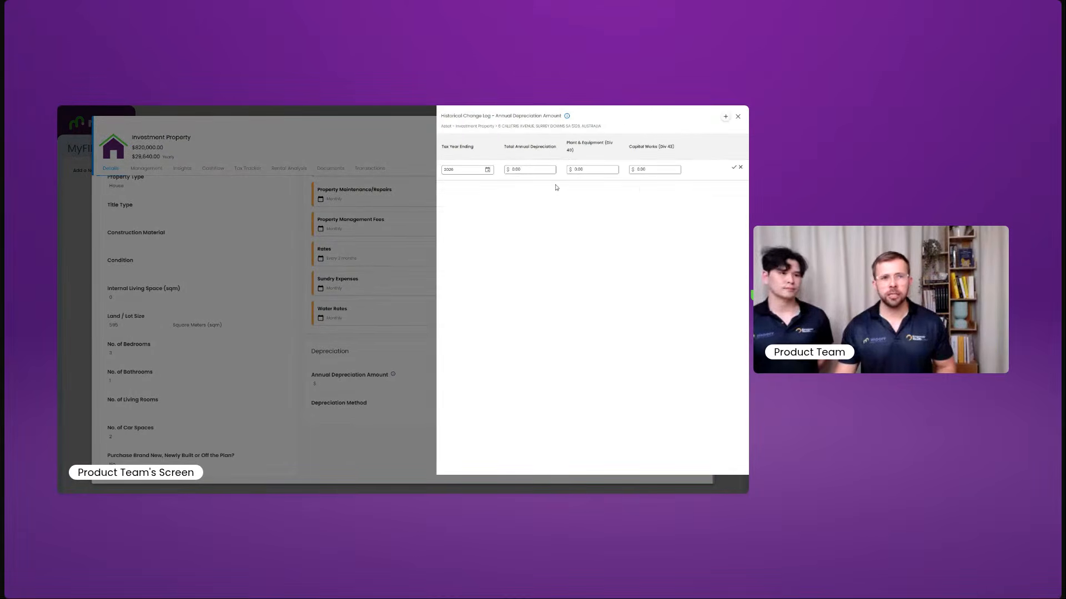
left_click(622, 235)
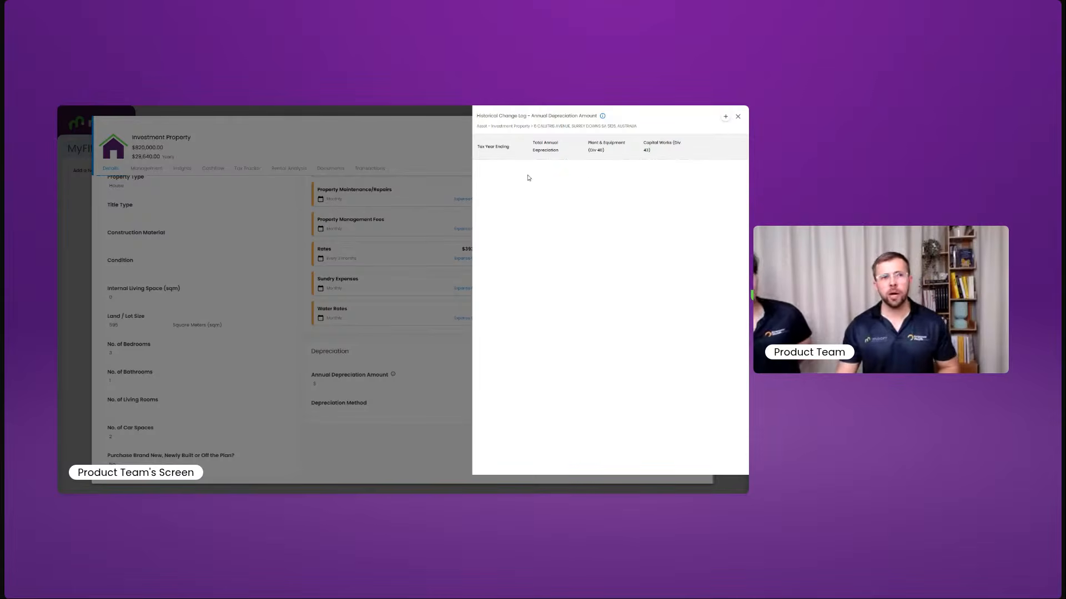
left_click(426, 160)
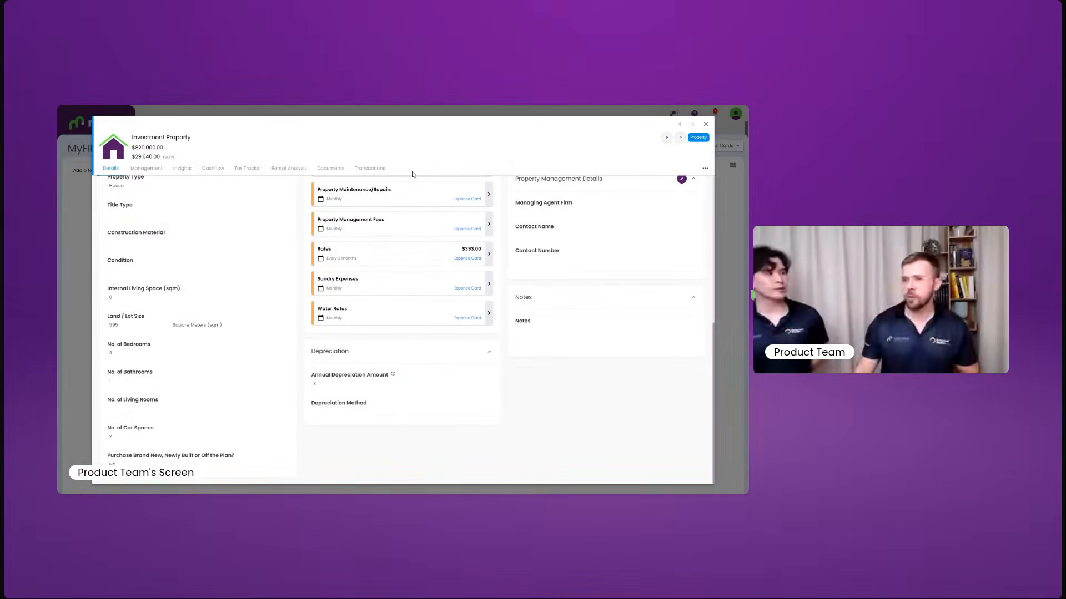